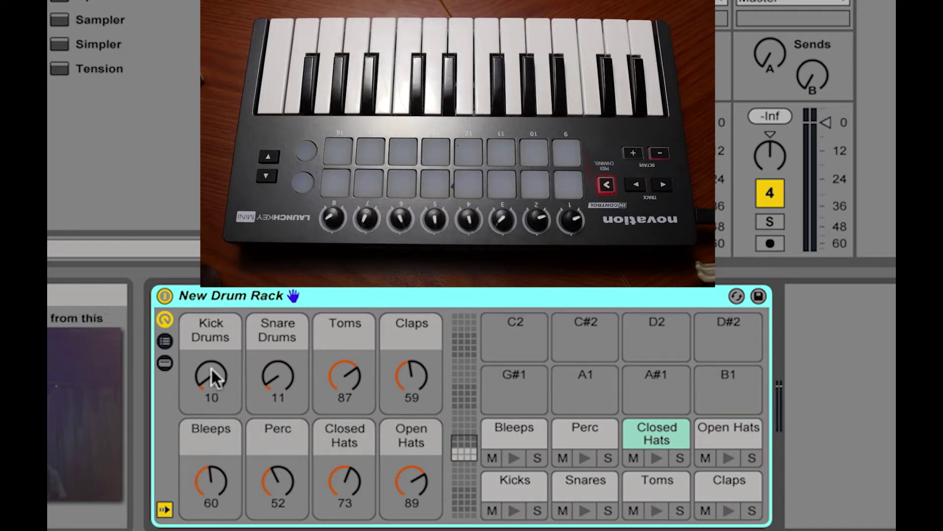
- Sweep the Kick Drums macro through the kick chains, leaving it at 68
drag(211, 377, 210, 370)
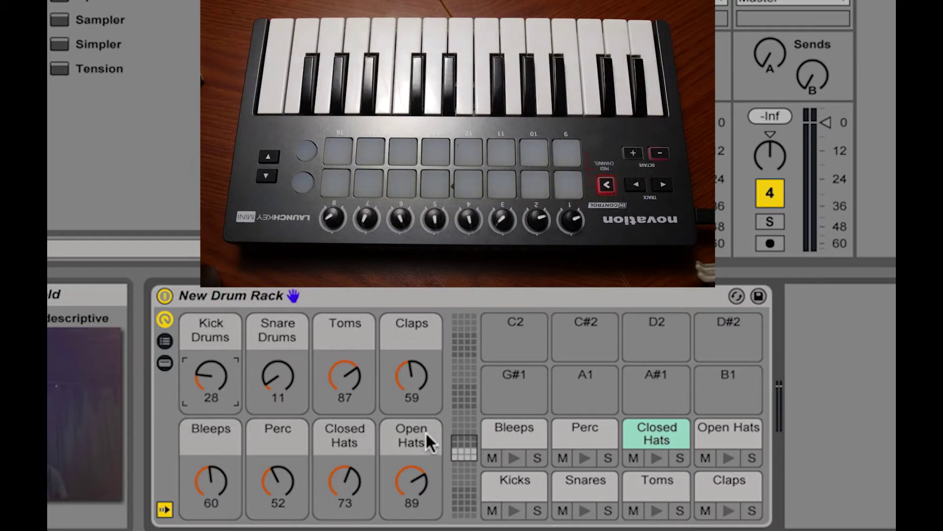
drag(225, 379, 225, 377)
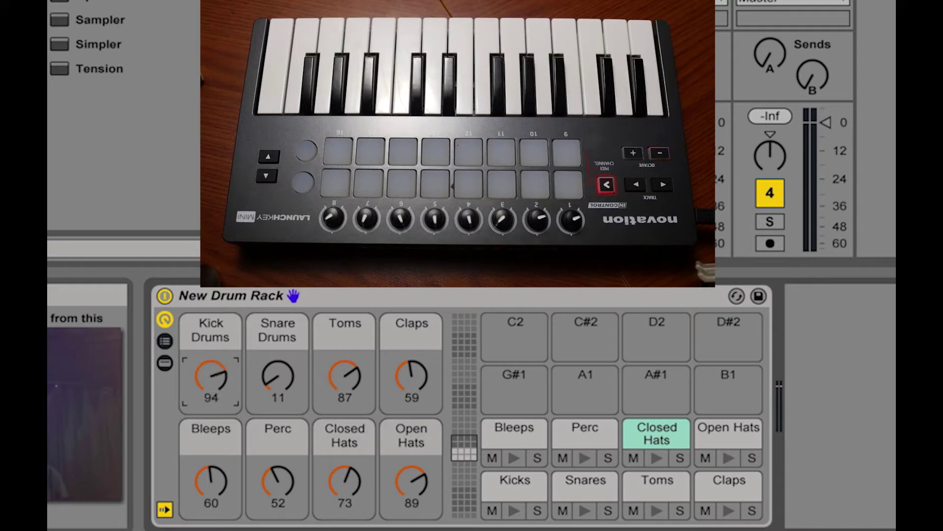
drag(225, 377, 225, 397)
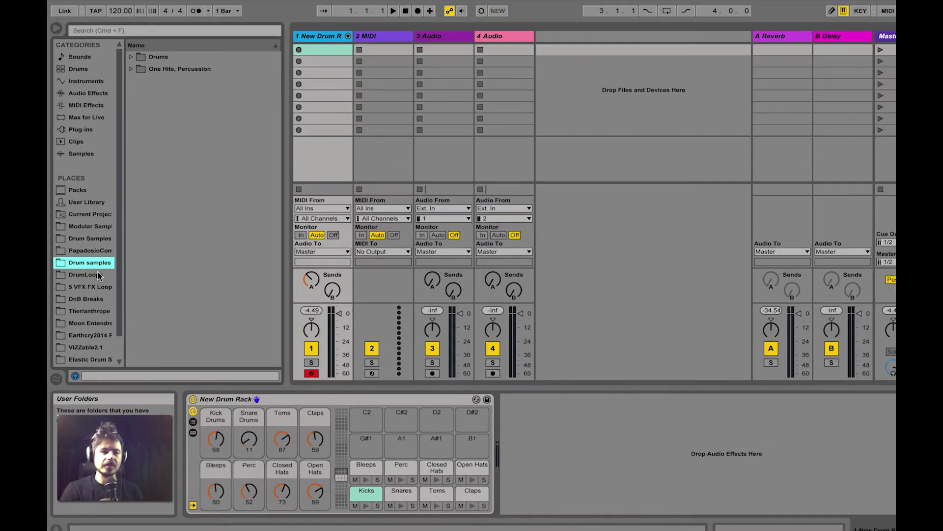
- Expand Drums > Kicks > Deep and audition the kick samples starting from D2 BD1-054
click(133, 57)
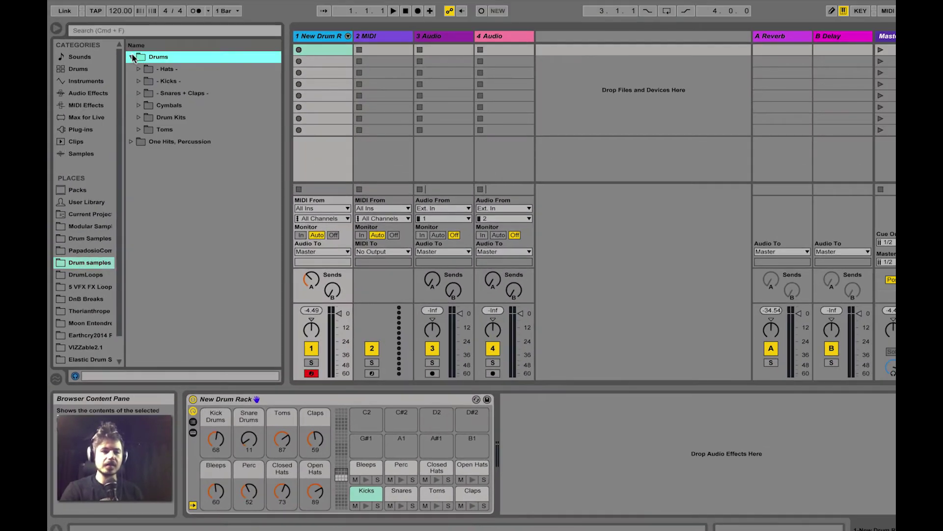
click(139, 82)
click(147, 105)
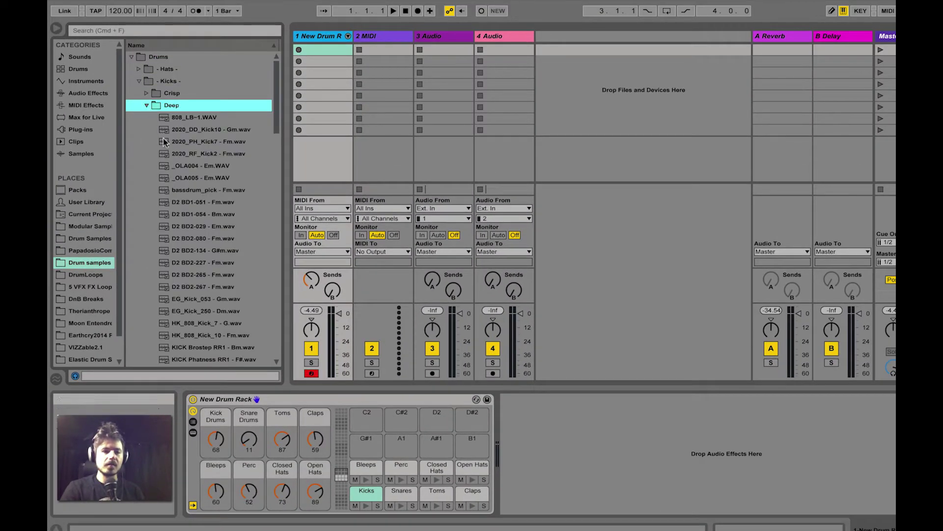
click(178, 214)
key(Down)
key(Down)
key(Down)
key(Down)
key(Down)
key(Down)
key(Down)
key(Down)
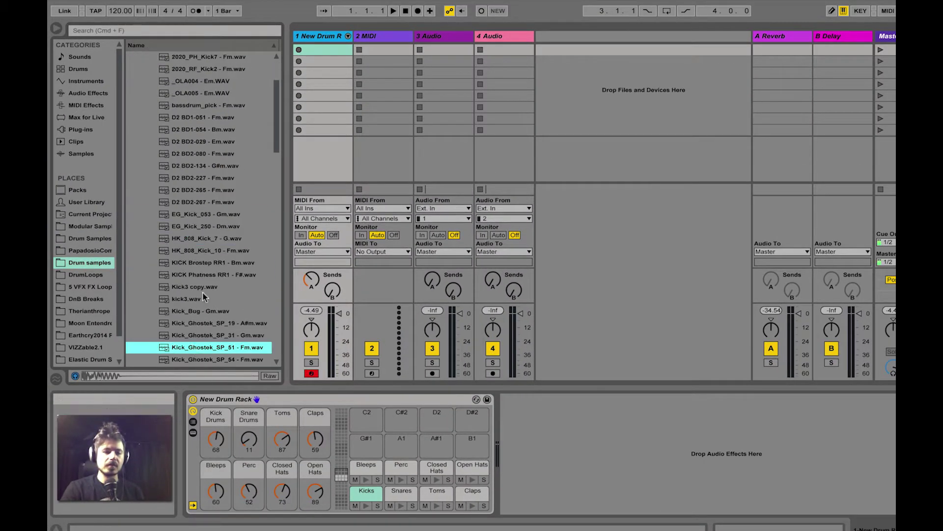
scroll(204, 236, down, 3)
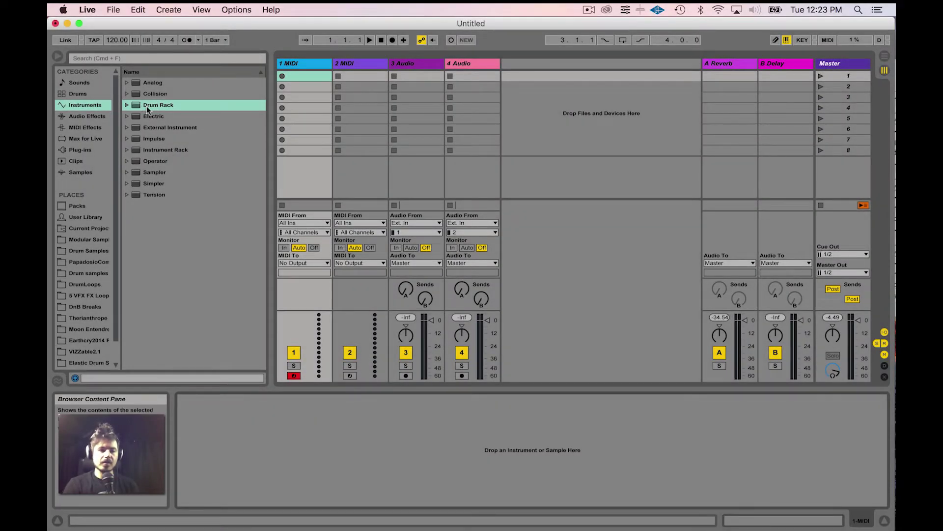
- Place an empty Drum Rack on track 1 and select its C1 pad
drag(136, 104, 214, 111)
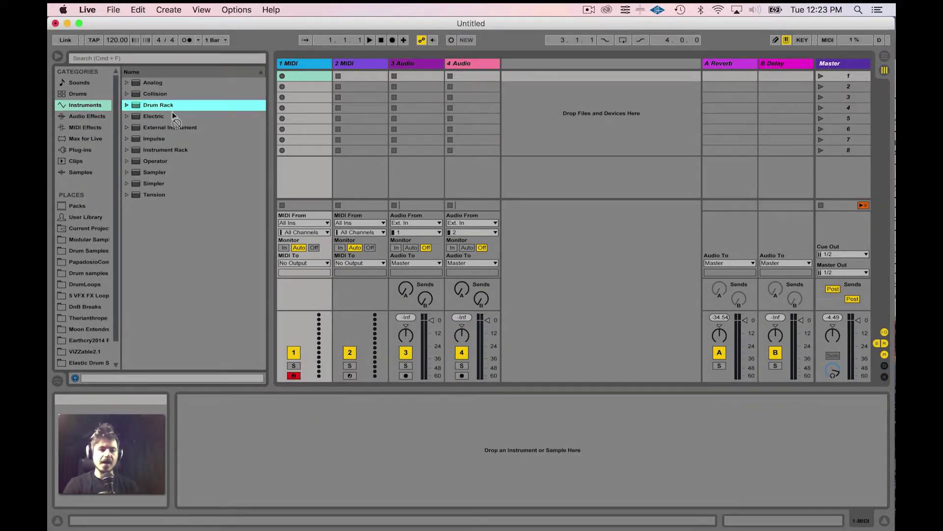
drag(301, 68, 304, 73)
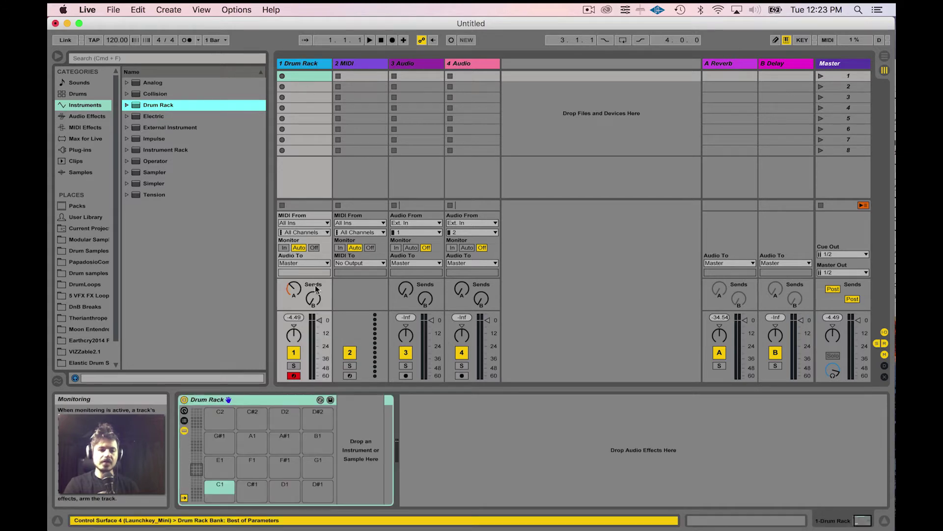
click(214, 487)
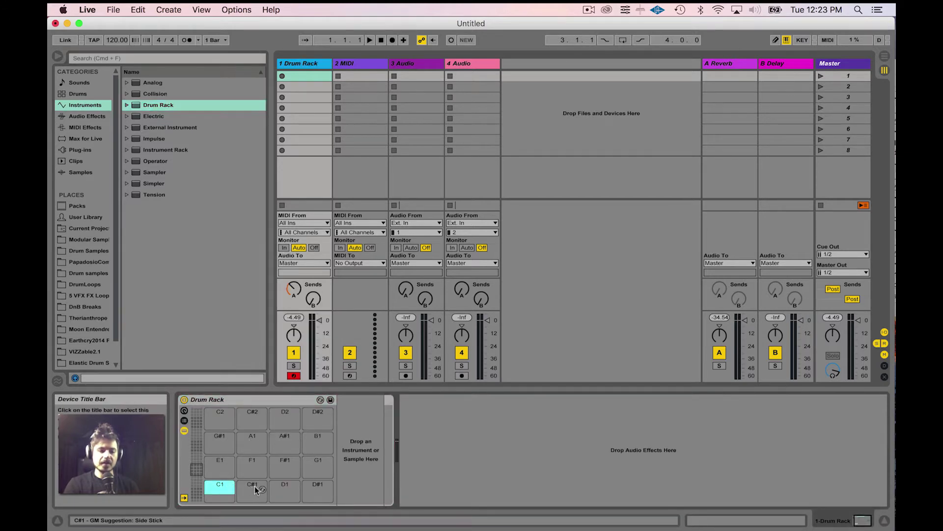
click(253, 486)
click(220, 491)
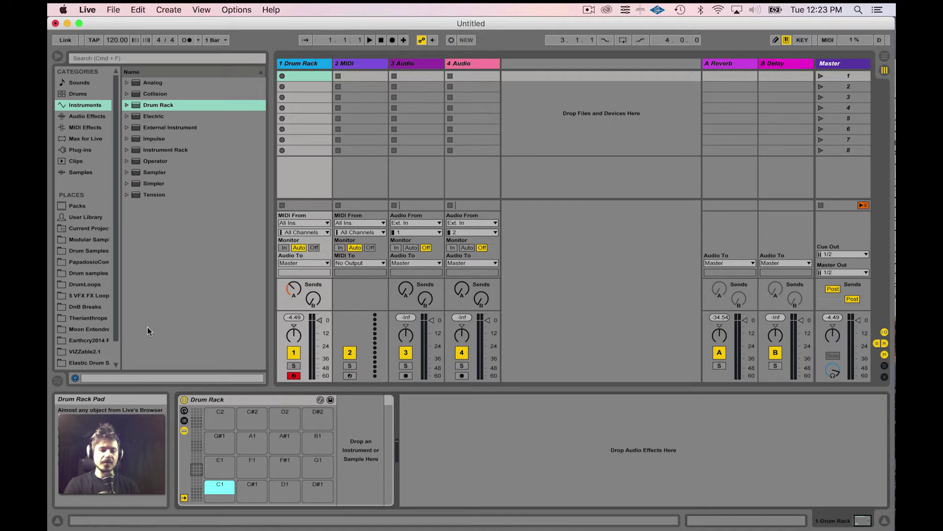
- Audition the Drum samples kicks and load D2 BD2-080 onto pad C1
click(89, 273)
key(Right)
key(Up)
key(Up)
key(Up)
key(Up)
key(Up)
key(Up)
key(Up)
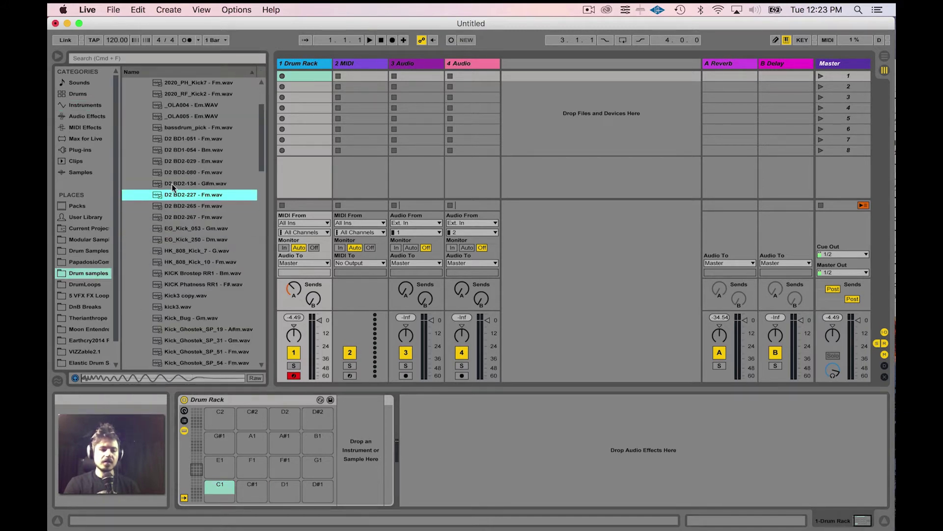
key(Down)
key(Down)
key(Down)
key(Down)
key(Down)
key(Down)
click(170, 175)
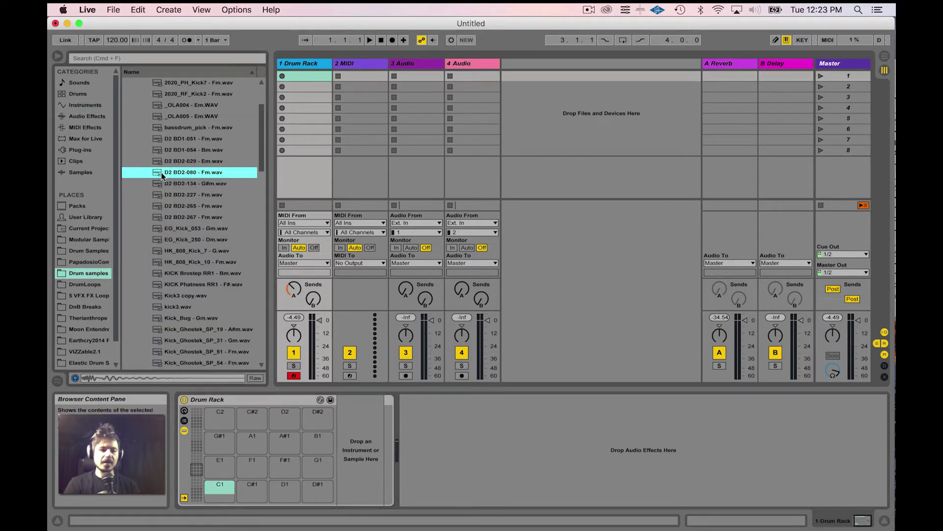
drag(161, 172, 221, 488)
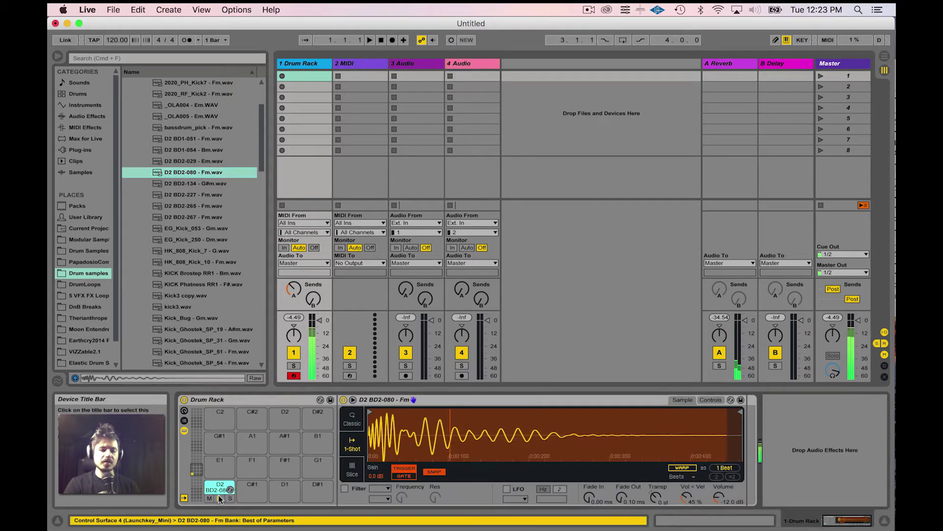
- Remove D2 BD2-080 from pad C1, leaving the pad empty
click(250, 488)
click(295, 489)
click(220, 488)
key(Delete)
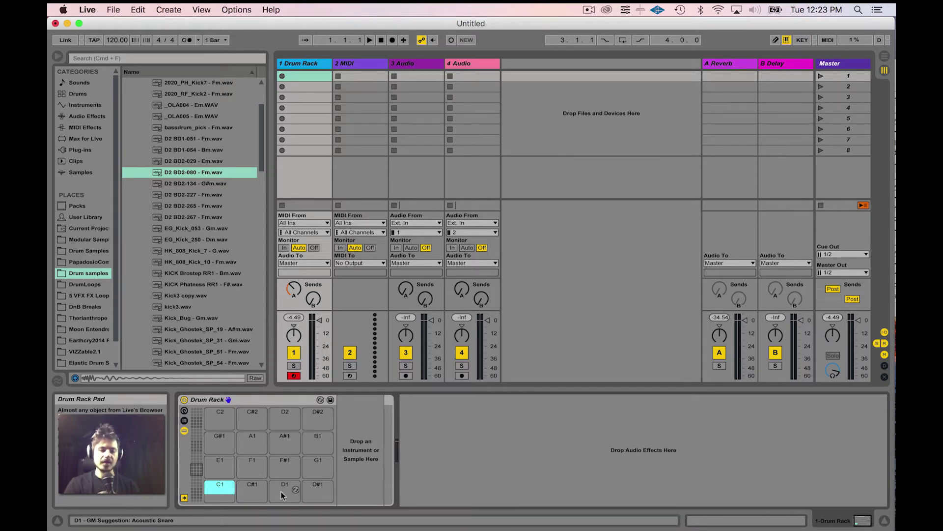
- Load a Sampler instrument onto the Drum Rack's C1 pad
click(87, 103)
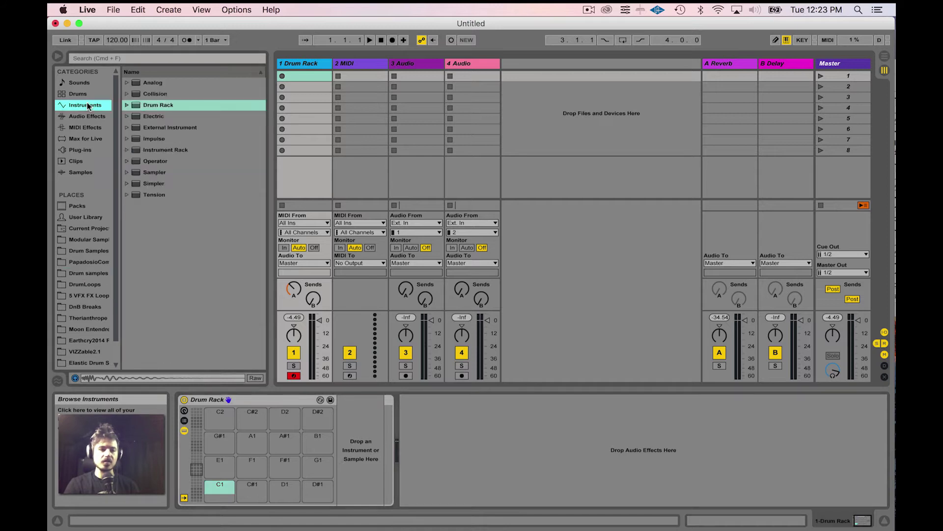
click(143, 174)
drag(215, 408, 217, 490)
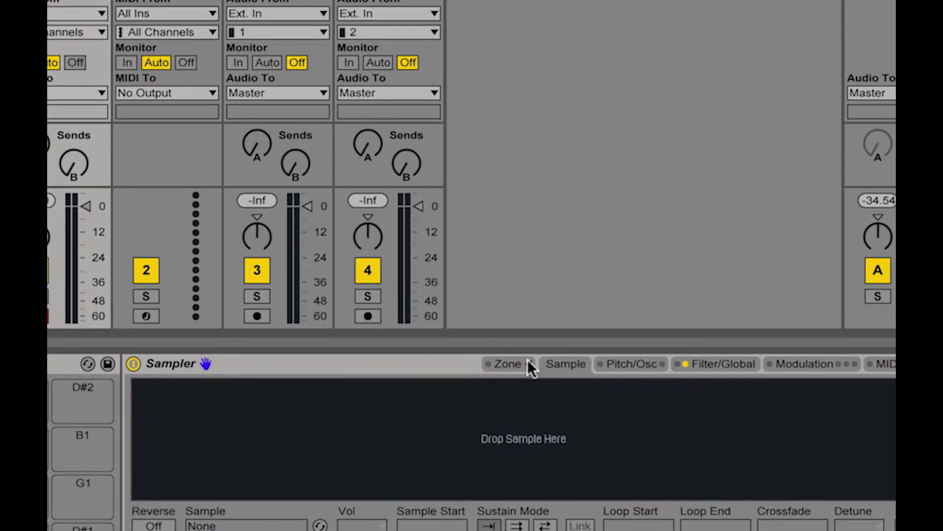
- Show Sampler's zone editor in chain-selector view, selector moved to about 12
click(529, 363)
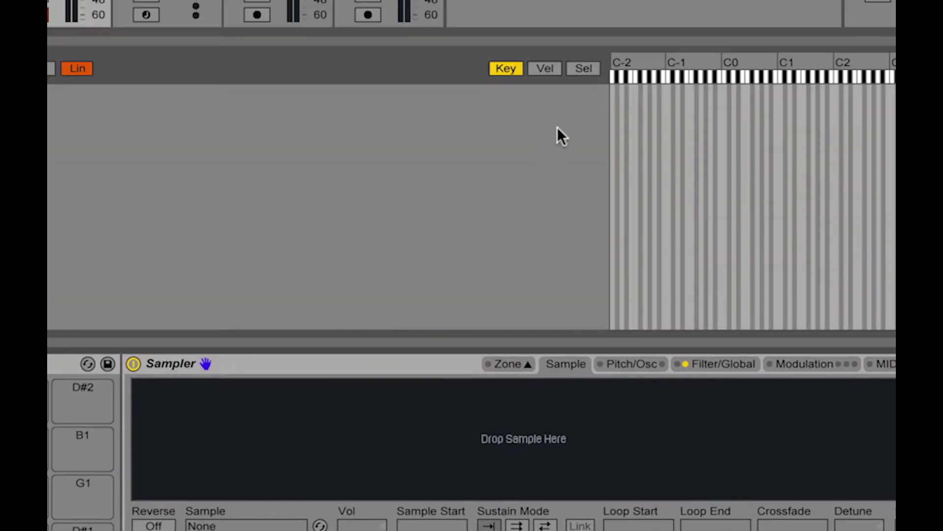
click(583, 68)
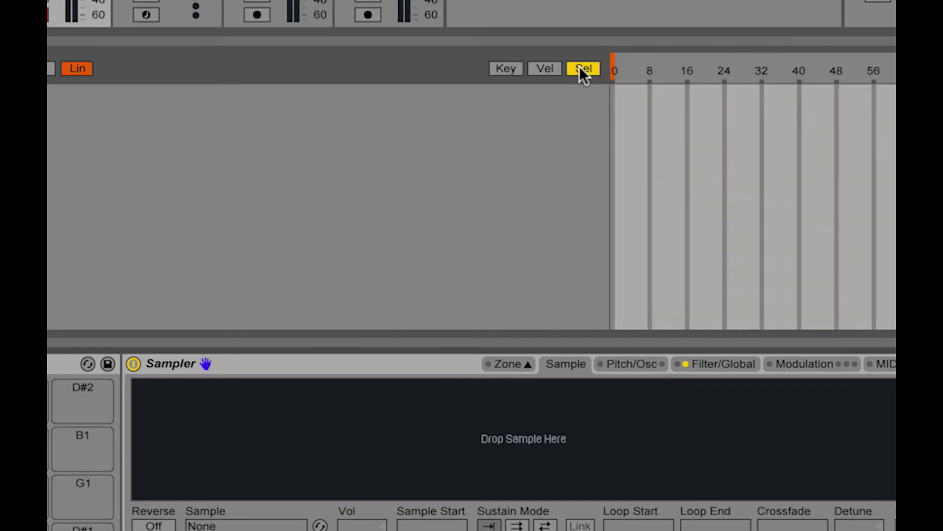
drag(614, 69, 669, 68)
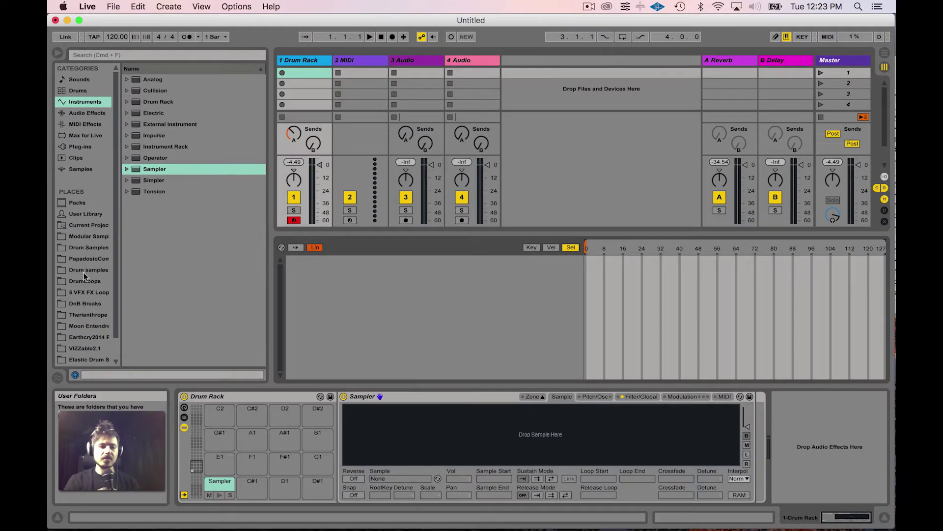
- Load all 91 Deep kick samples, from 808_LB~1 onward, into Sampler's zones
click(84, 272)
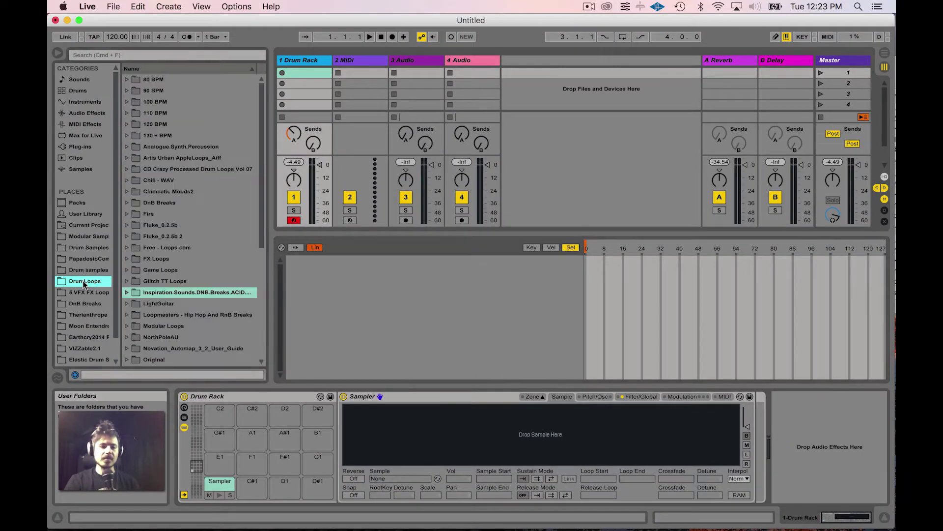
scroll(171, 179, up, 3)
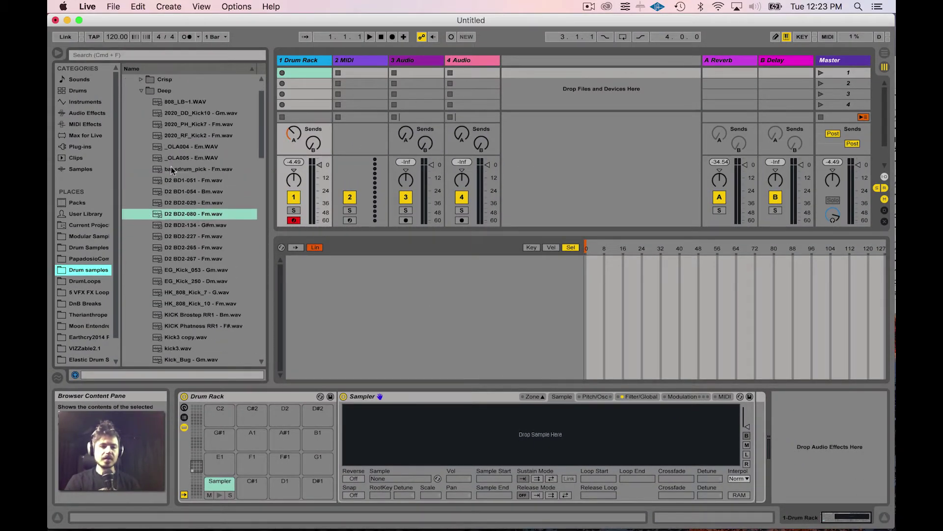
click(170, 101)
scroll(202, 193, down, 10)
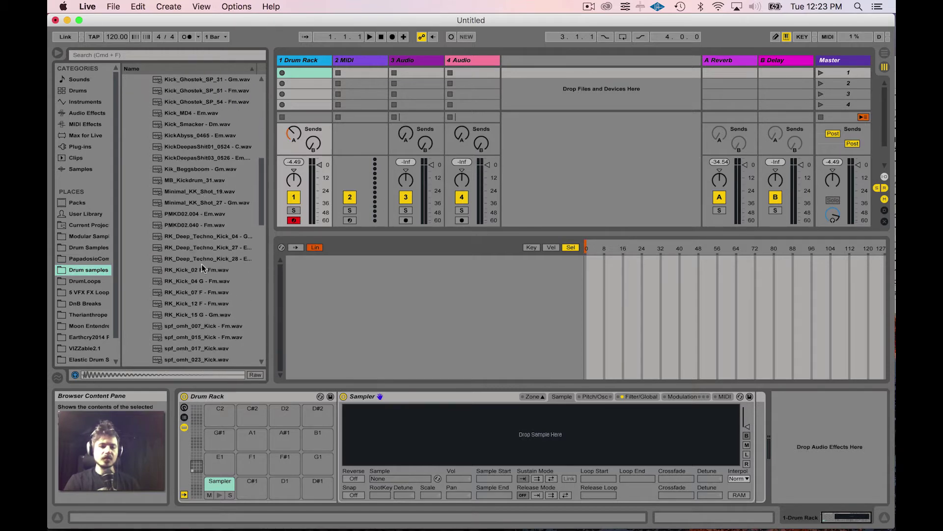
scroll(201, 277, down, 10)
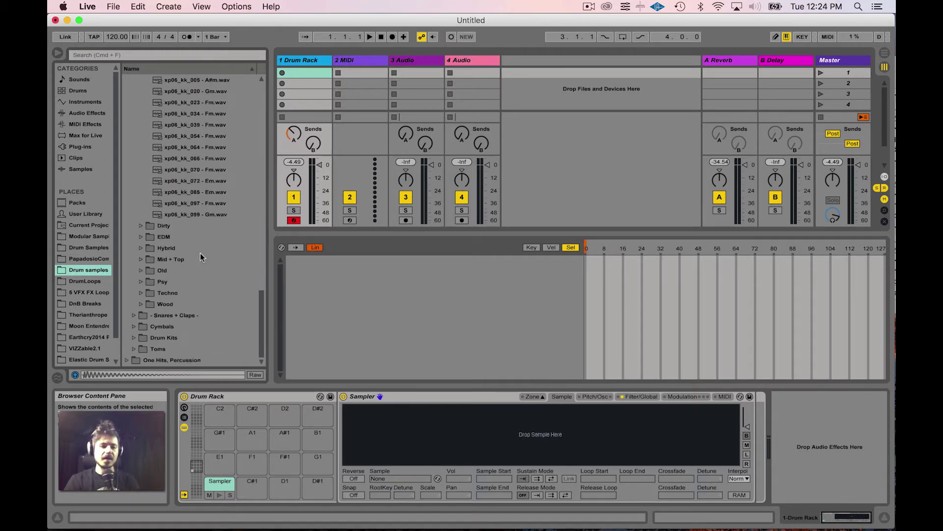
shift+click(193, 214)
drag(194, 162, 346, 326)
- Add the EDM kicks CNTRL_HK2_Kick_001 through CNTRL_HK2_Kick_076 to Sampler's zones
scroll(531, 334, down, 20)
scroll(532, 337, up, 20)
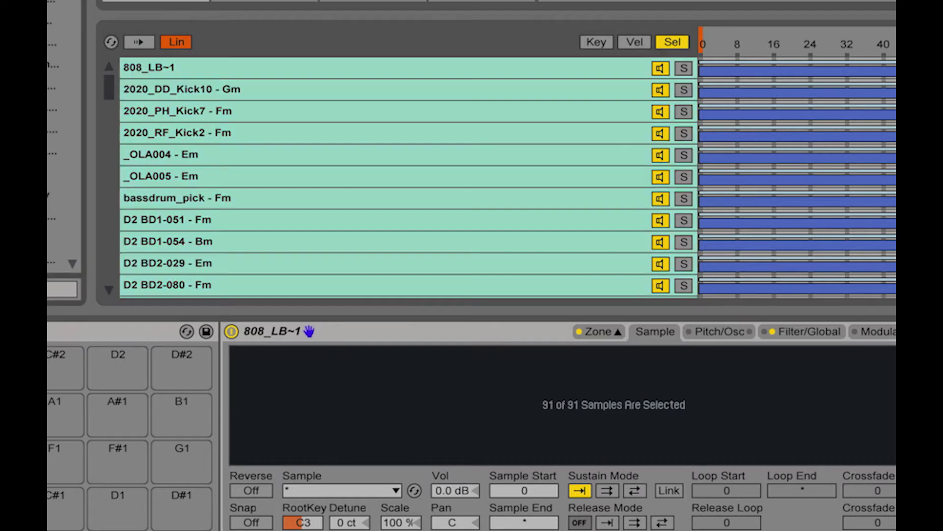
scroll(54, 147, down, 5)
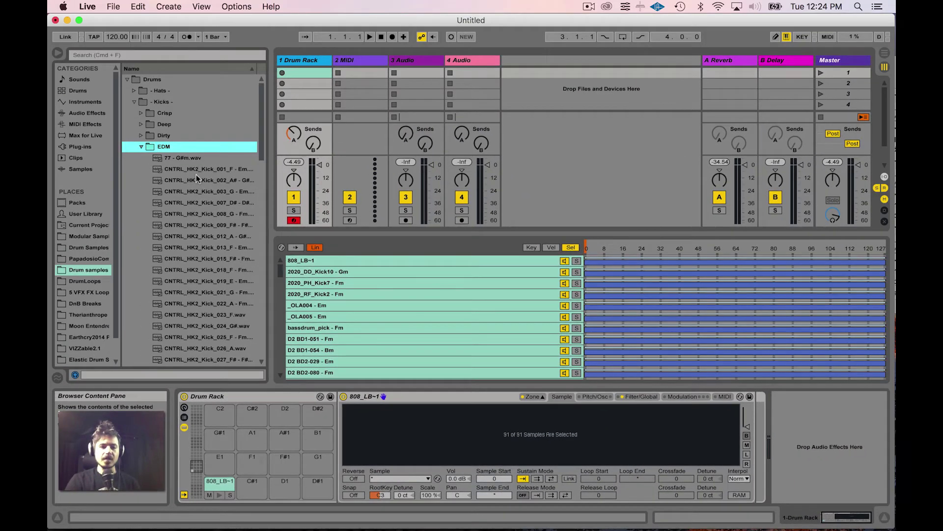
click(197, 169)
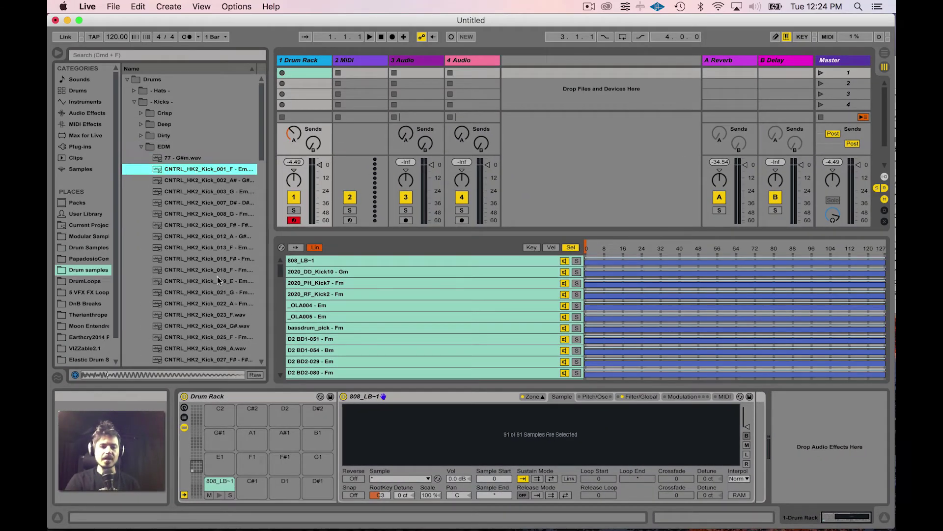
scroll(217, 276, down, 10)
shift+click(210, 291)
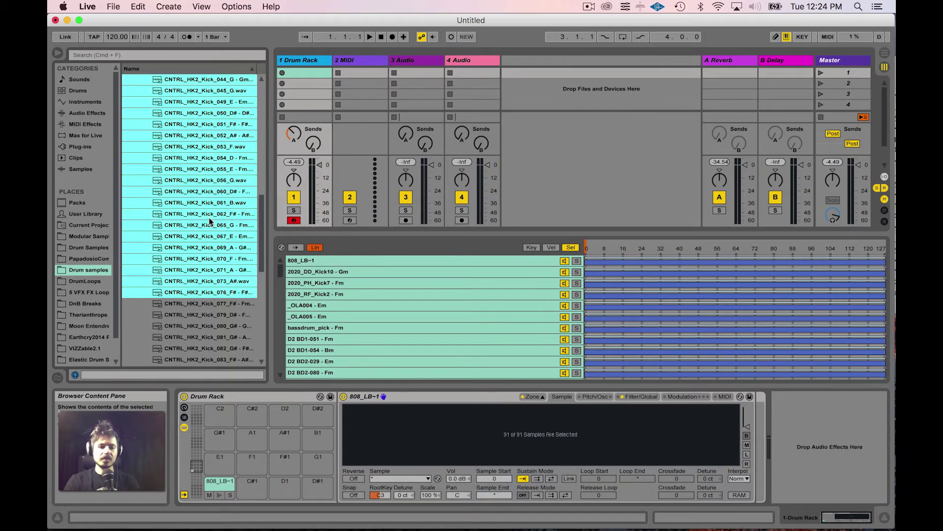
drag(225, 248, 466, 365)
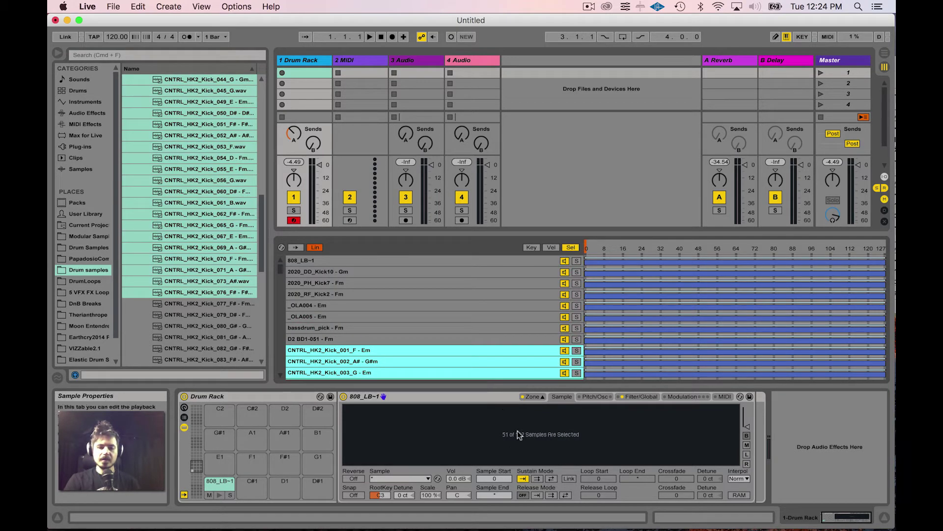
click(468, 328)
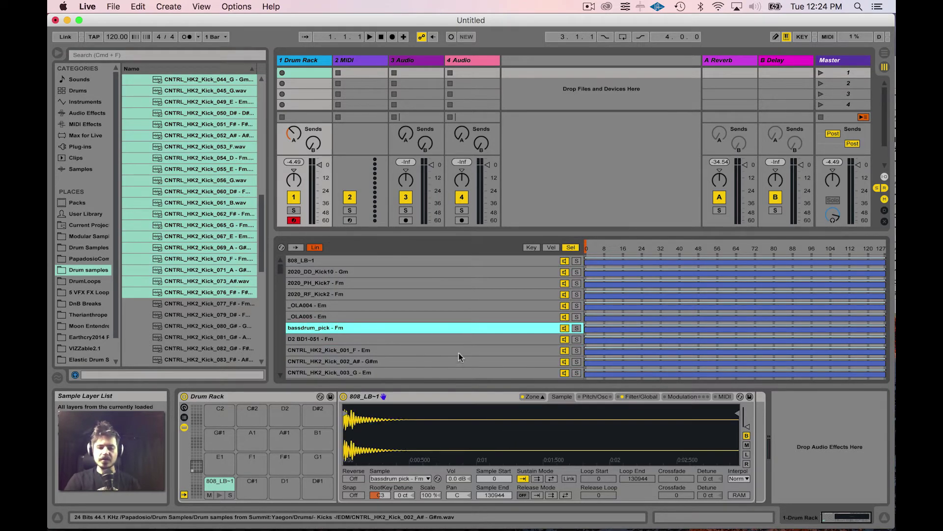
scroll(456, 352, down, 10)
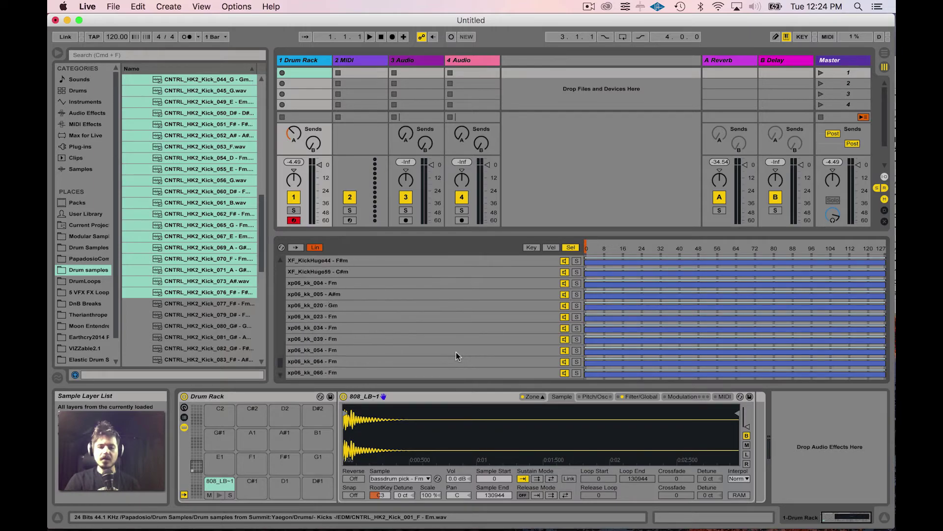
- Select all 142 kick zones and apply Distribute Ranges Equally across 0–127
scroll(456, 352, down, 15)
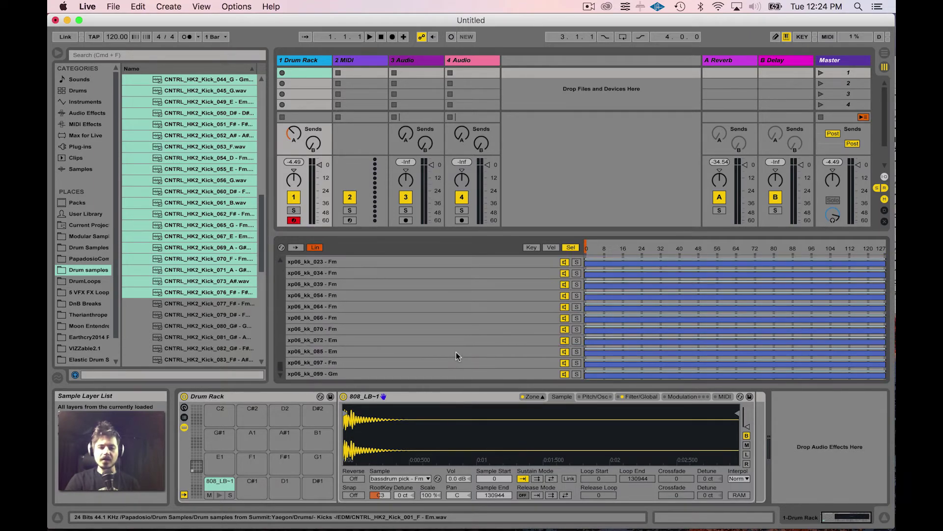
scroll(456, 352, up, 20)
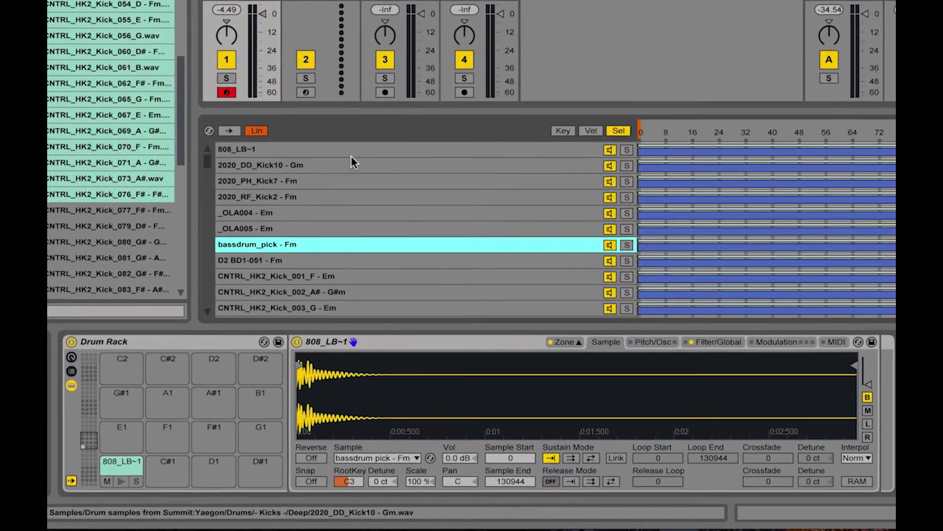
click(381, 265)
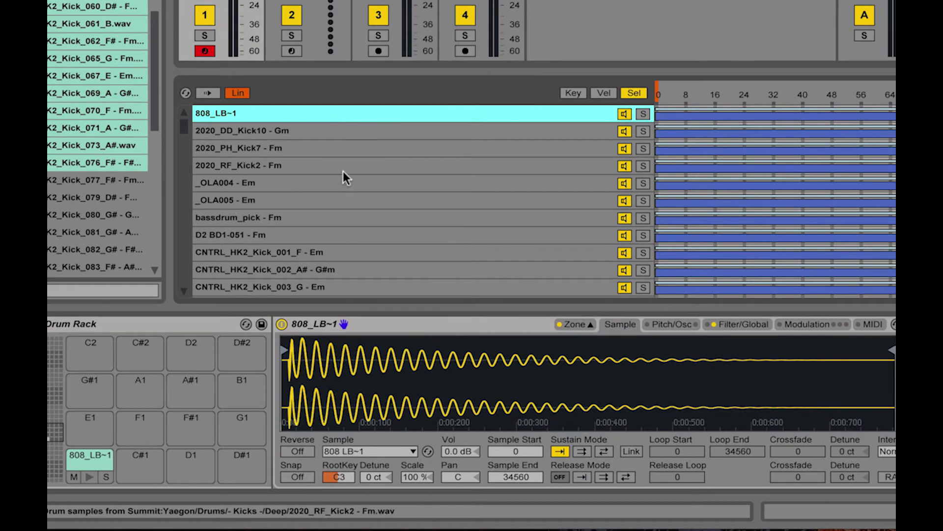
scroll(343, 172, down, 20)
scroll(343, 171, down, 5)
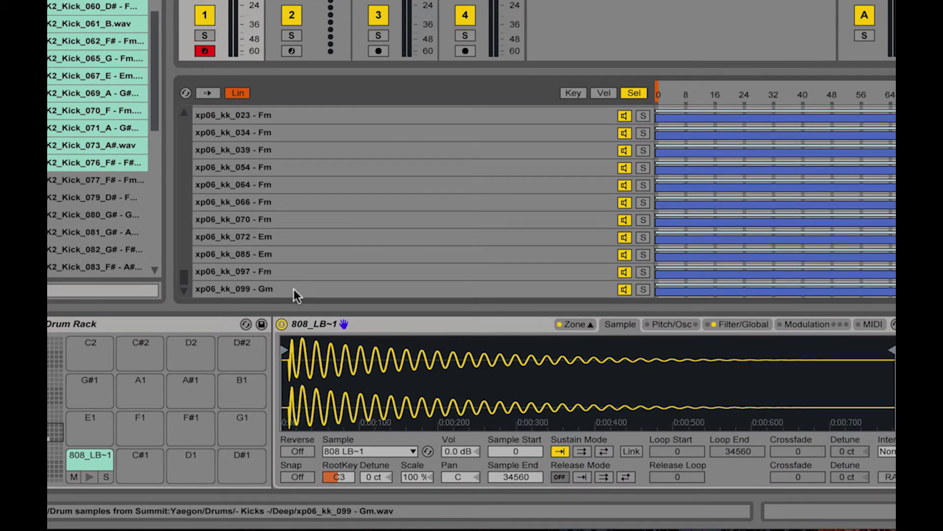
key(ctrl+a)
scroll(316, 237, up, 20)
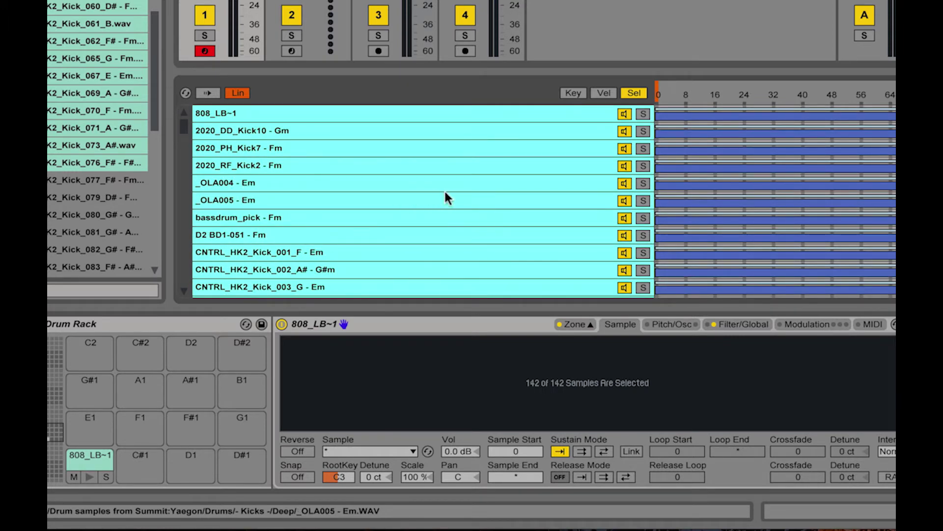
right_click(452, 188)
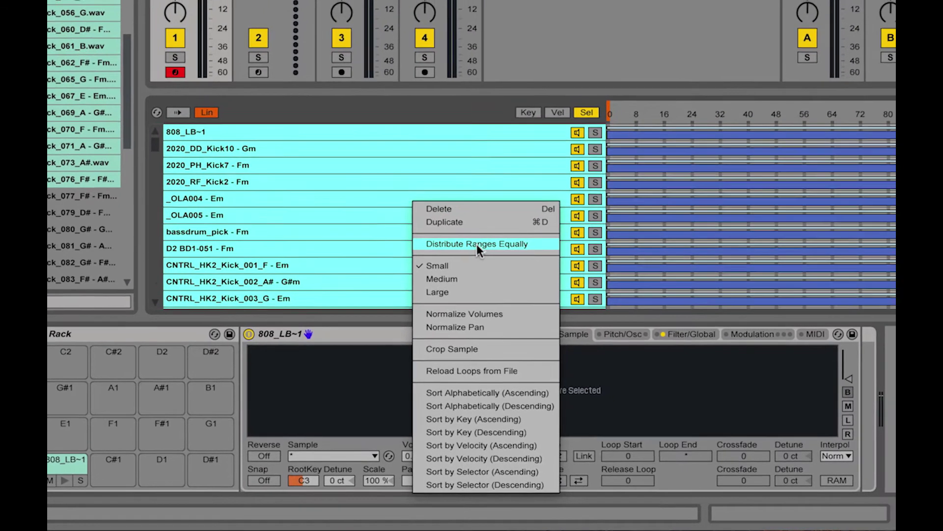
click(492, 230)
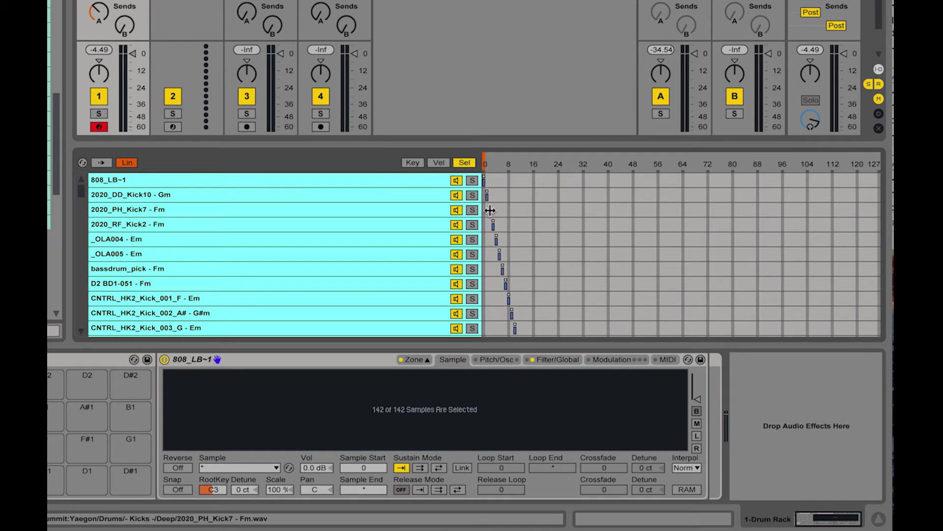
- Test the sample selector by moving it to about 7 and back to 0
drag(485, 163, 502, 163)
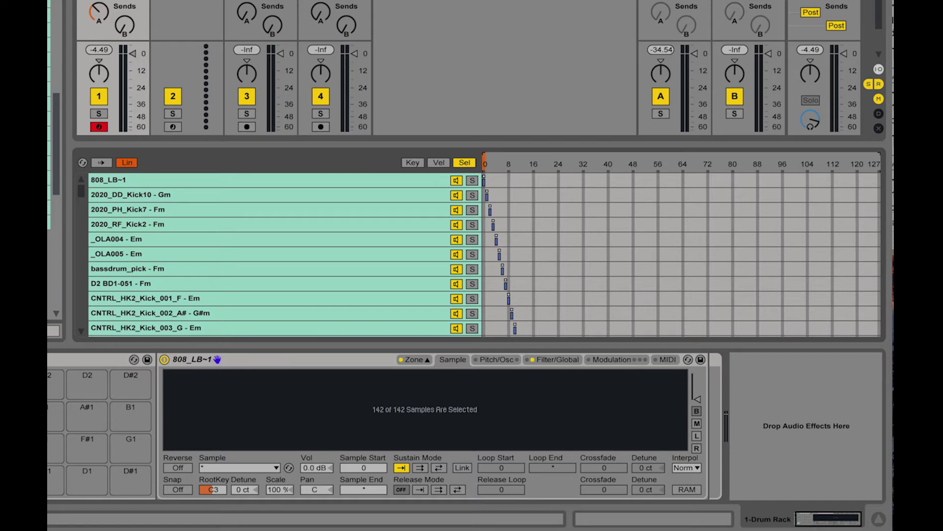
drag(502, 162, 485, 162)
scroll(588, 249, down, 20)
scroll(588, 248, down, 3)
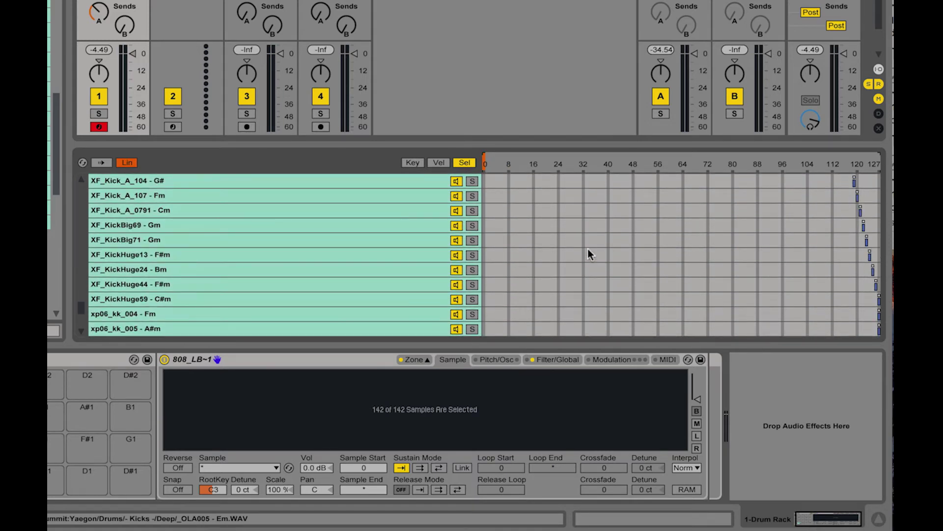
- Select and delete the 14 xp06_kk samples, xp06_kk_004 through xp06_kk_099
click(862, 304)
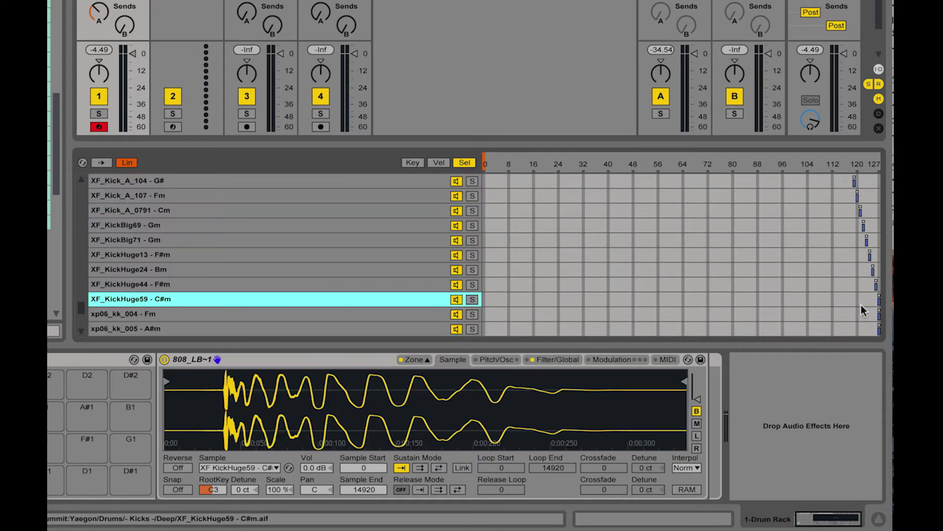
click(411, 316)
scroll(586, 306, down, 9)
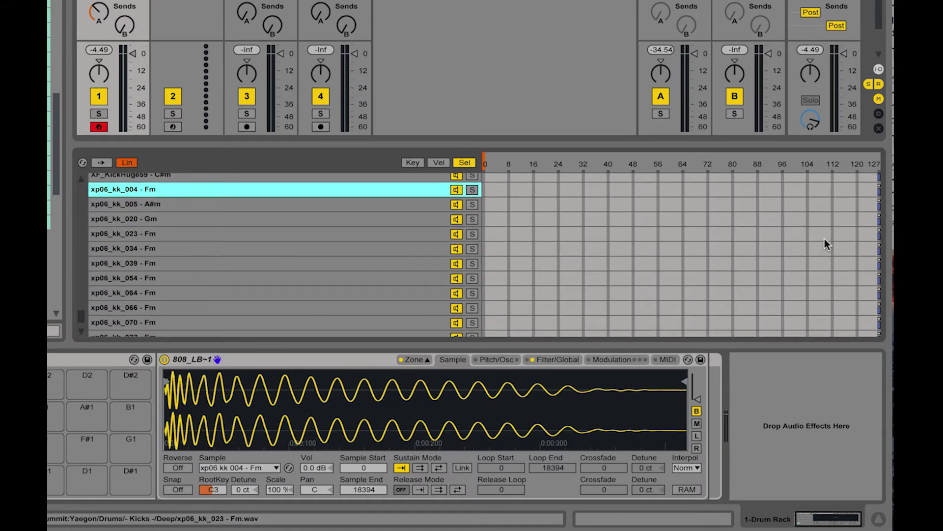
scroll(806, 226, down, 2)
scroll(824, 239, up, 7)
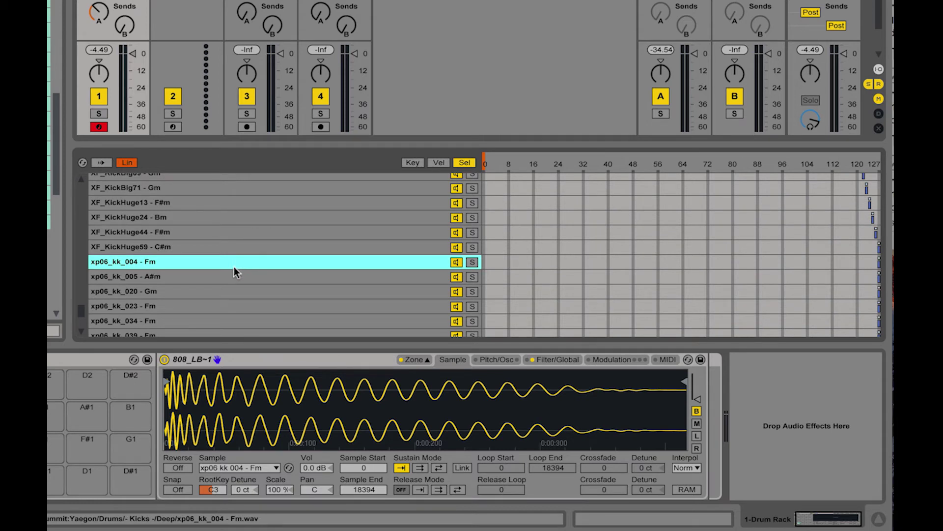
scroll(234, 267, down, 8)
shift+click(201, 327)
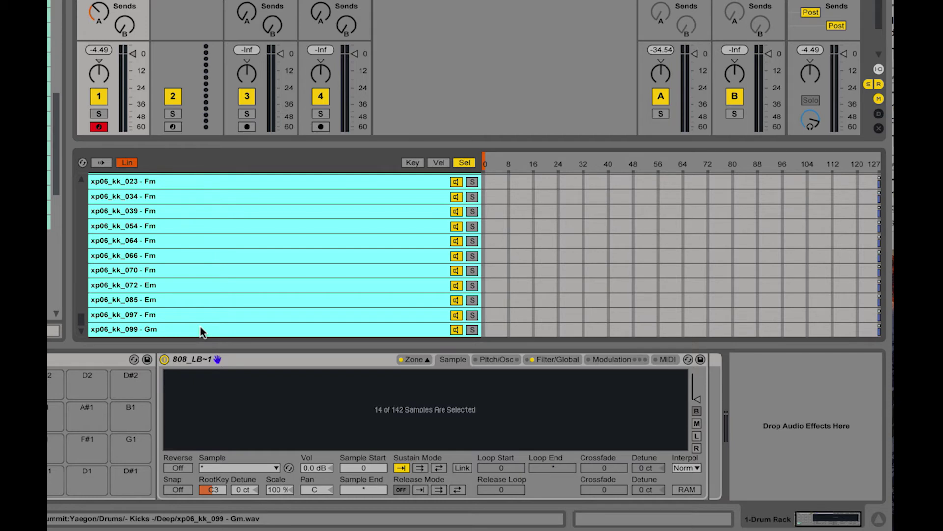
key(End)
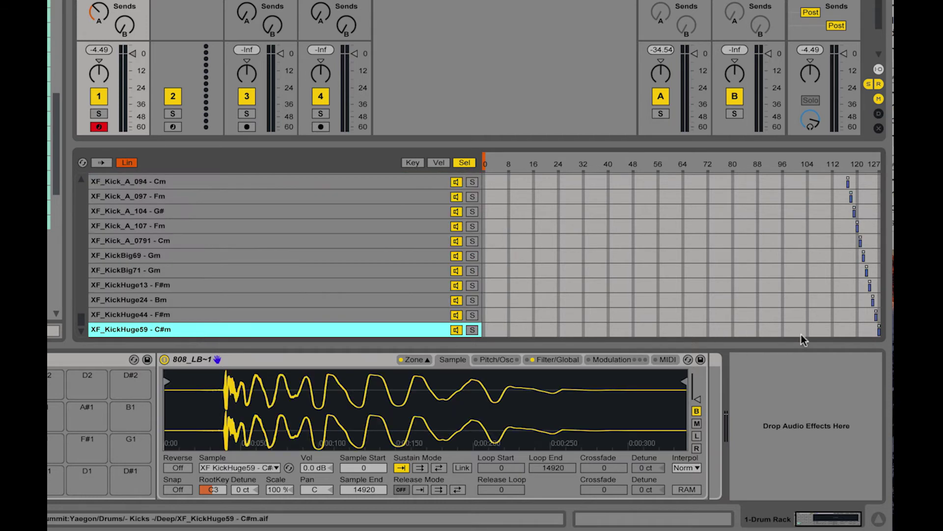
scroll(747, 303, up, 7)
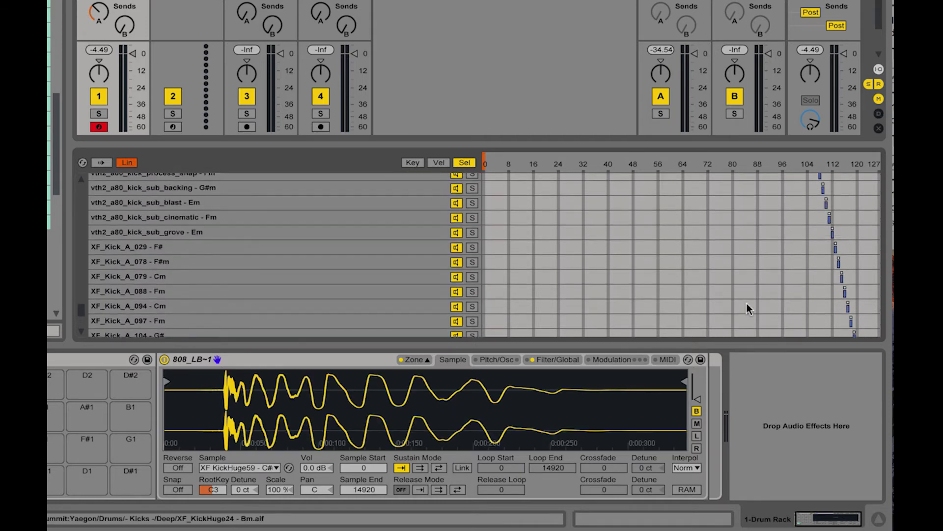
scroll(747, 302, up, 20)
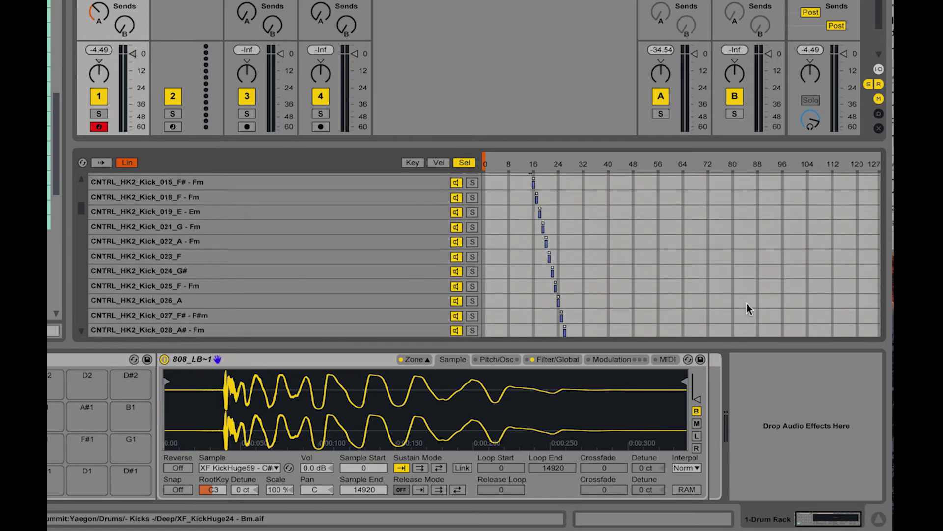
scroll(747, 309, down, 20)
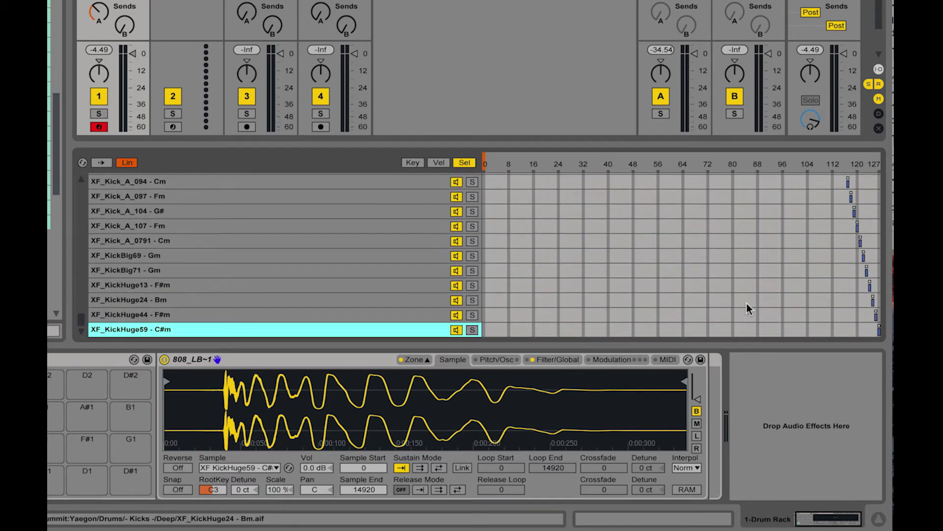
scroll(747, 308, up, 20)
scroll(747, 303, up, 15)
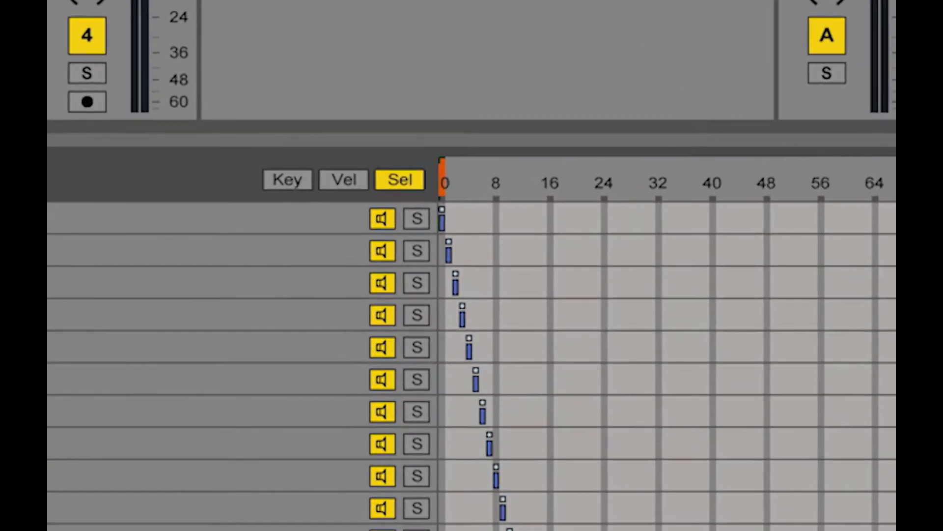
drag(451, 172, 468, 173)
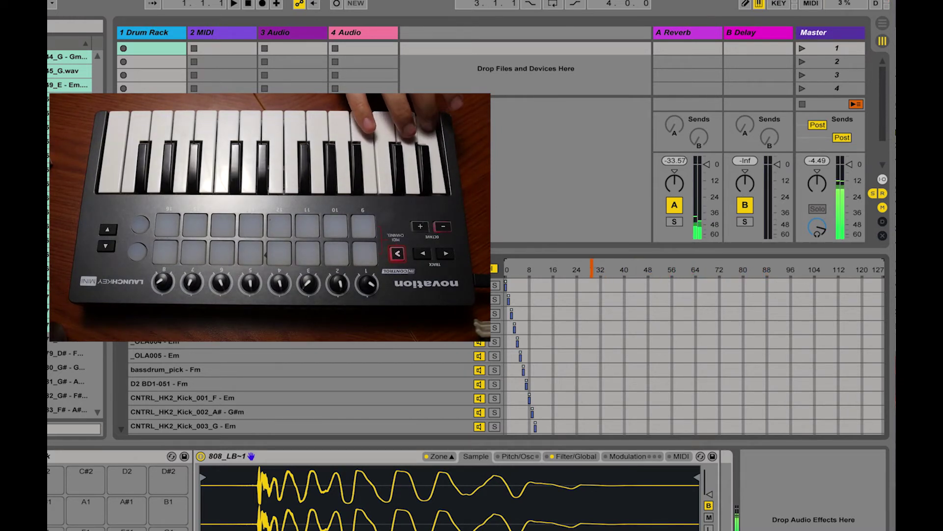
drag(589, 268, 508, 279)
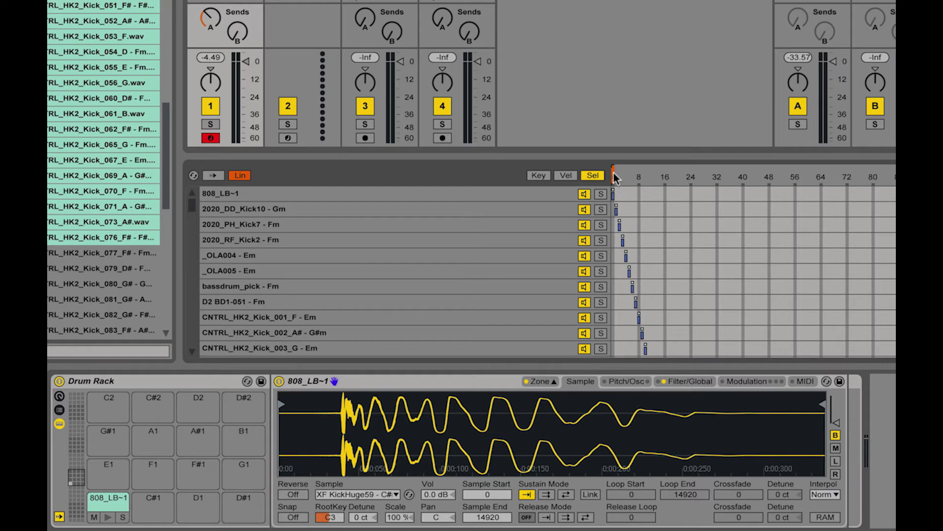
drag(641, 176, 614, 176)
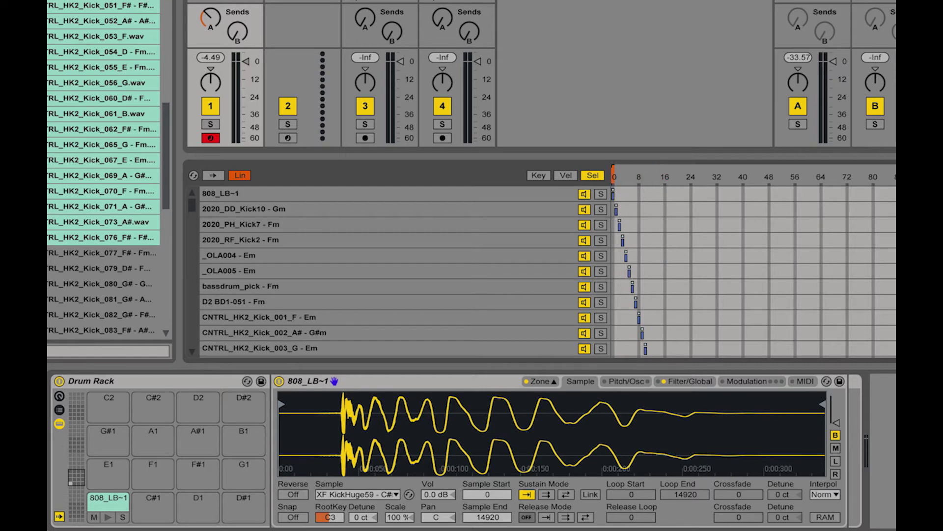
- Map Drum Rack Macro 1 to Sampler's sample selector, naming it Sample Selector
click(60, 396)
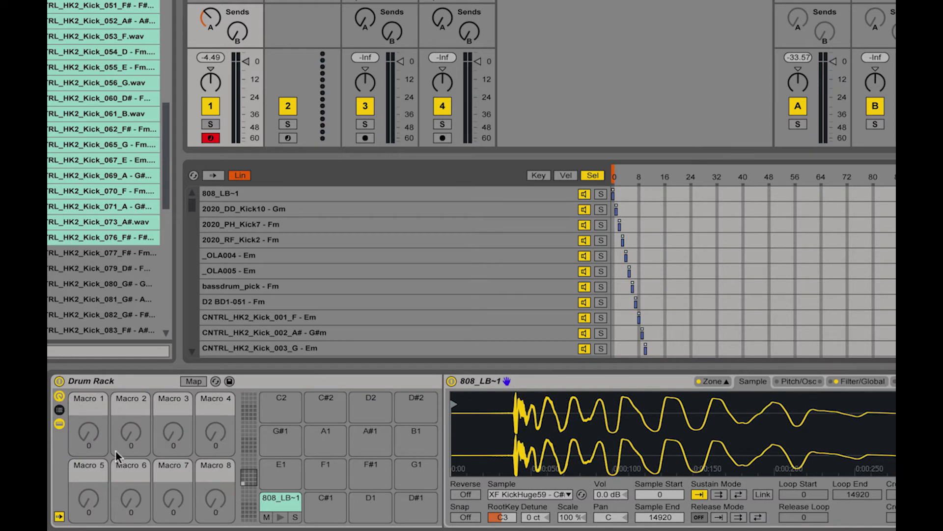
click(193, 381)
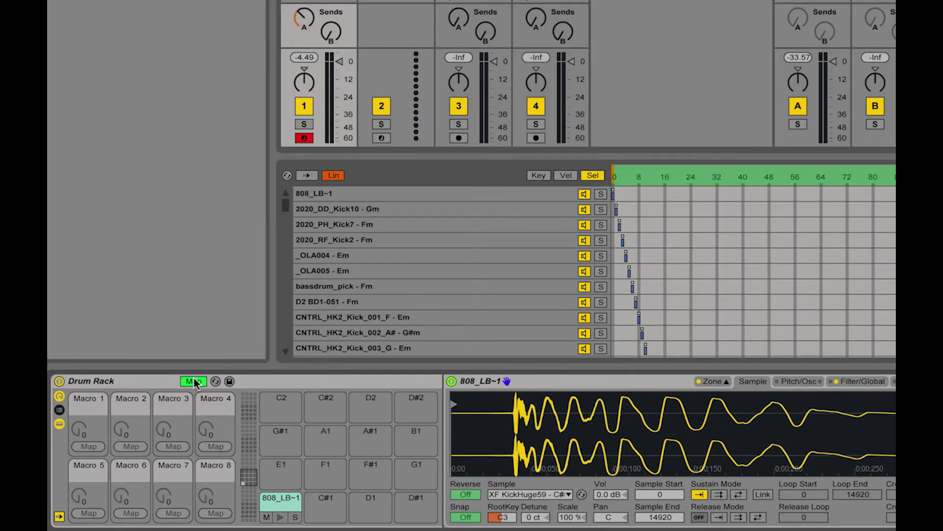
click(81, 445)
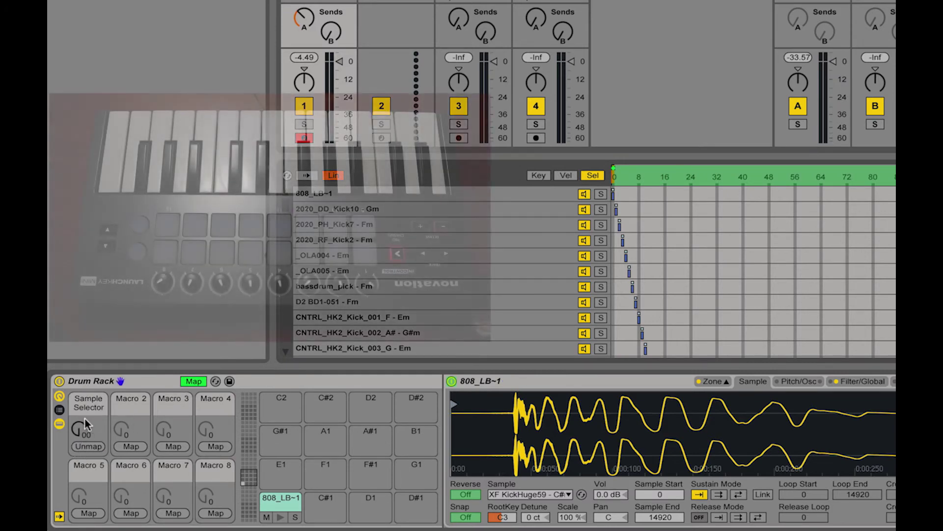
click(79, 426)
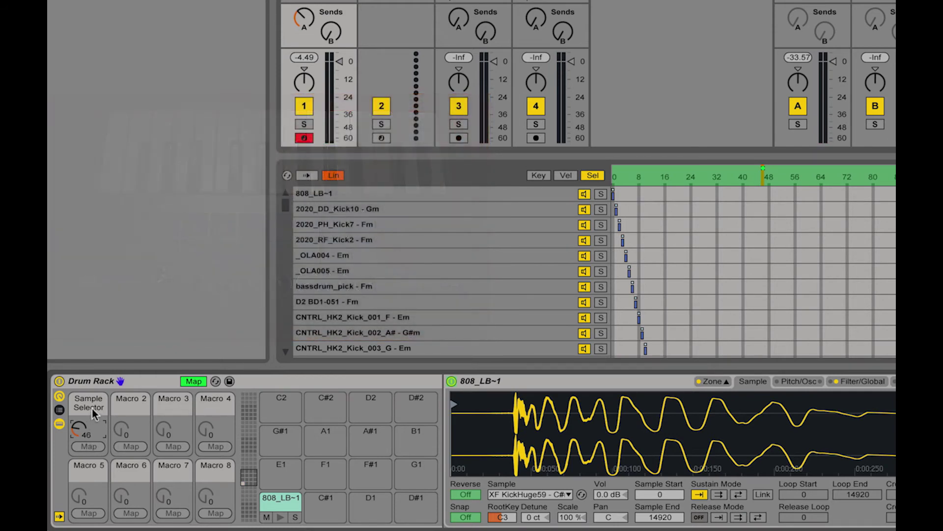
- Rename the first macro from Sample Selector to 'Kicks'
right_click(90, 404)
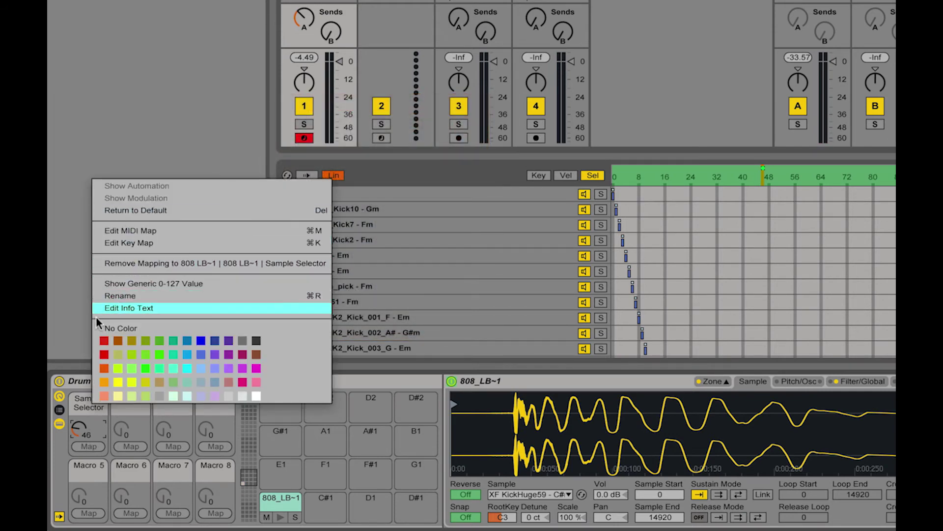
click(75, 403)
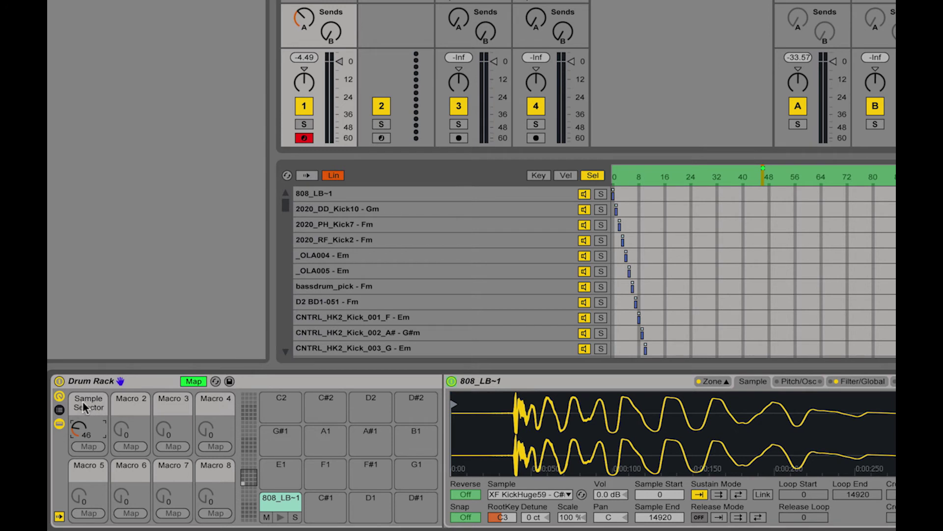
right_click(89, 402)
click(122, 289)
text(Kicks)
key(Return)
- Save the rack as preset 'Super Rack' and load it onto track 2
click(59, 424)
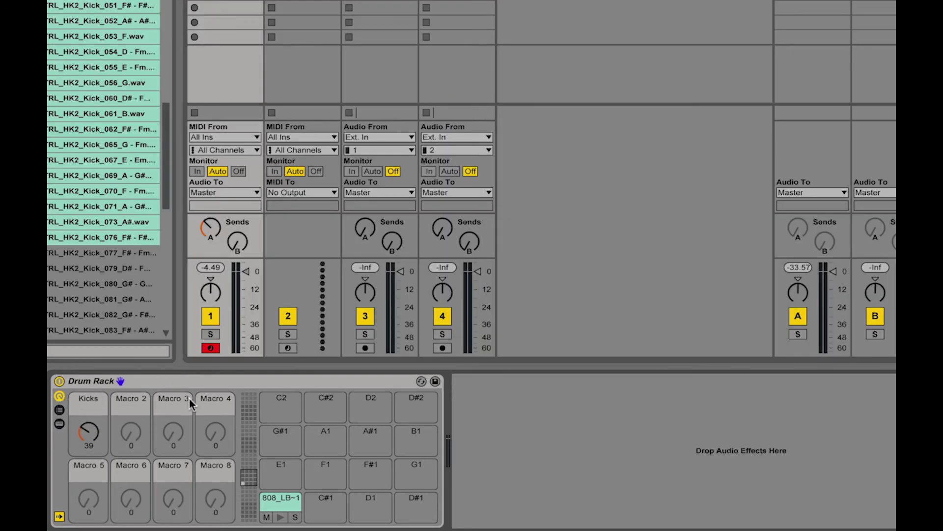
click(435, 381)
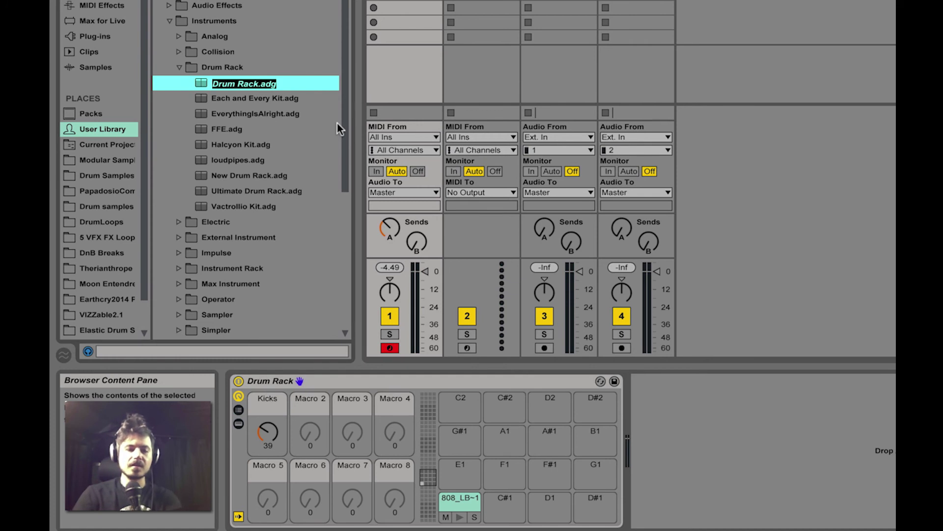
text(Super)
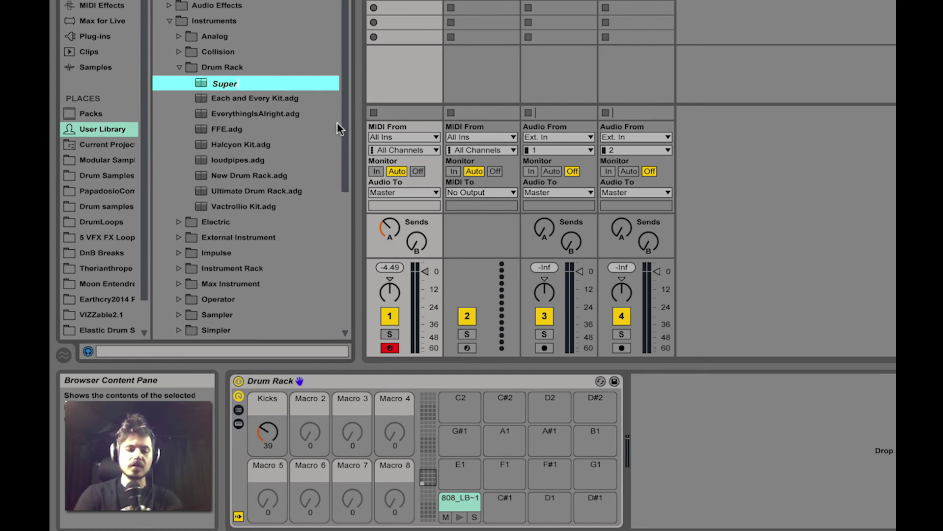
text( Rack)
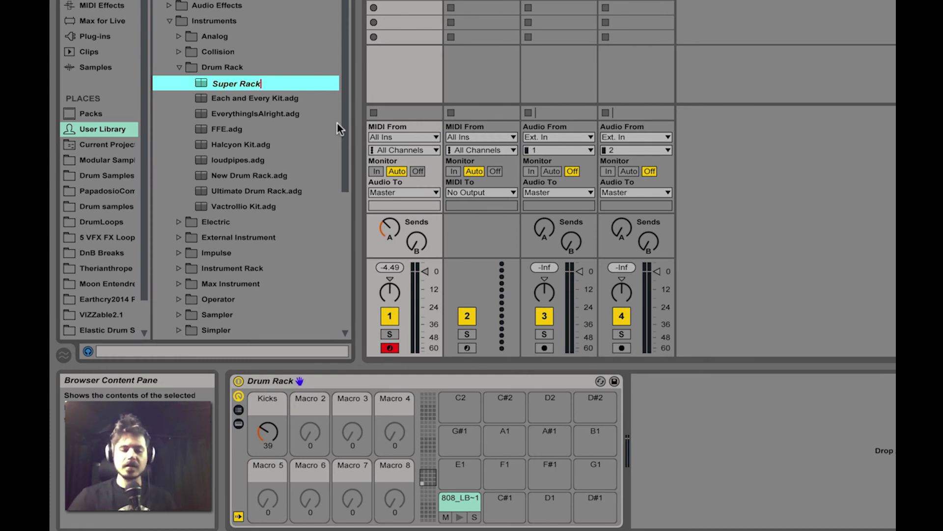
key(Return)
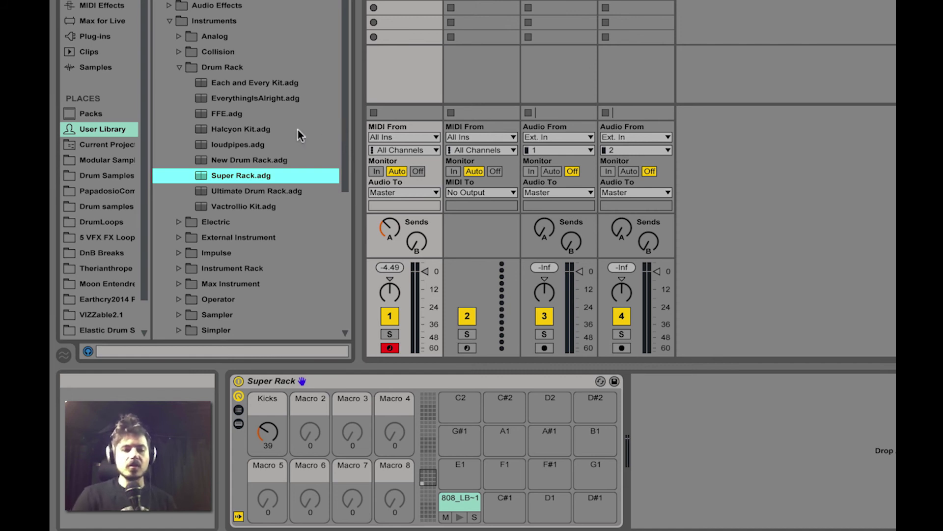
drag(226, 173, 482, 1)
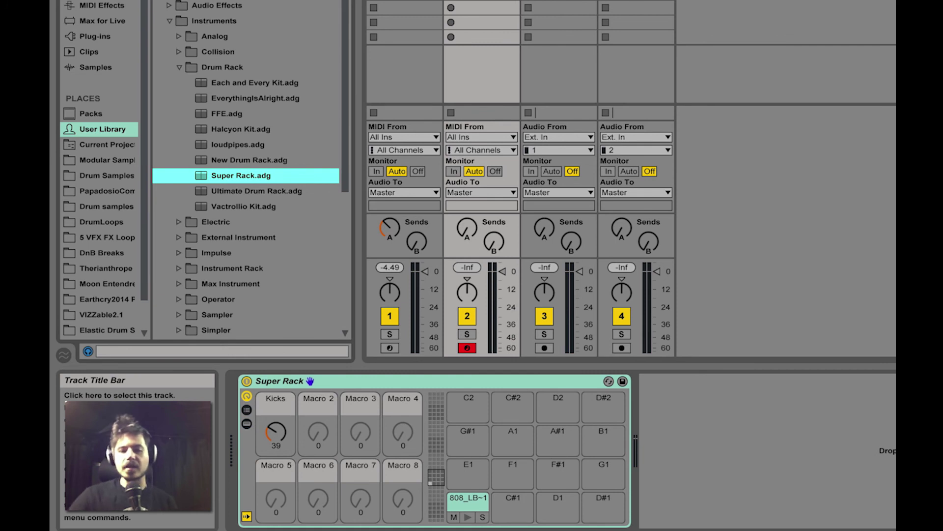